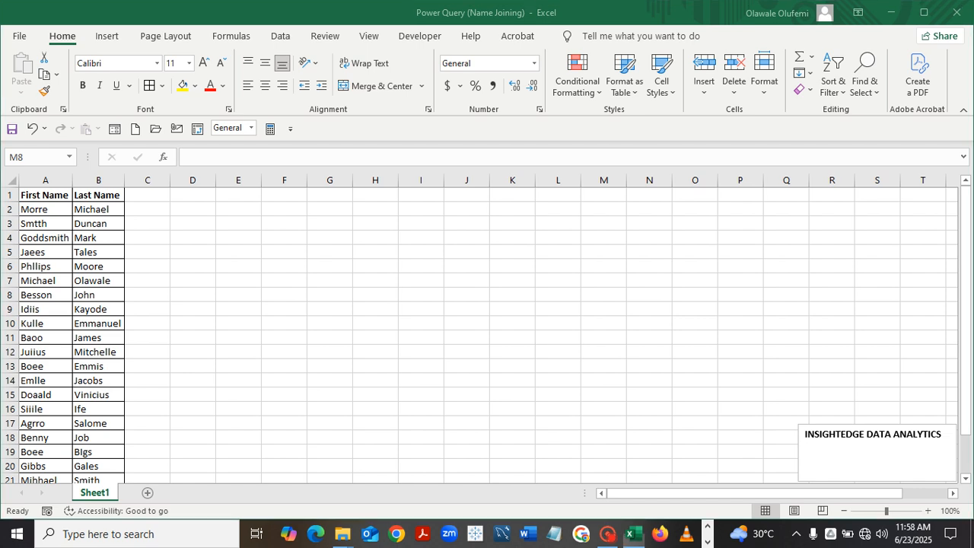
Load the name list A1:B21 into Power Query as a table with headers
left_click(45, 196)
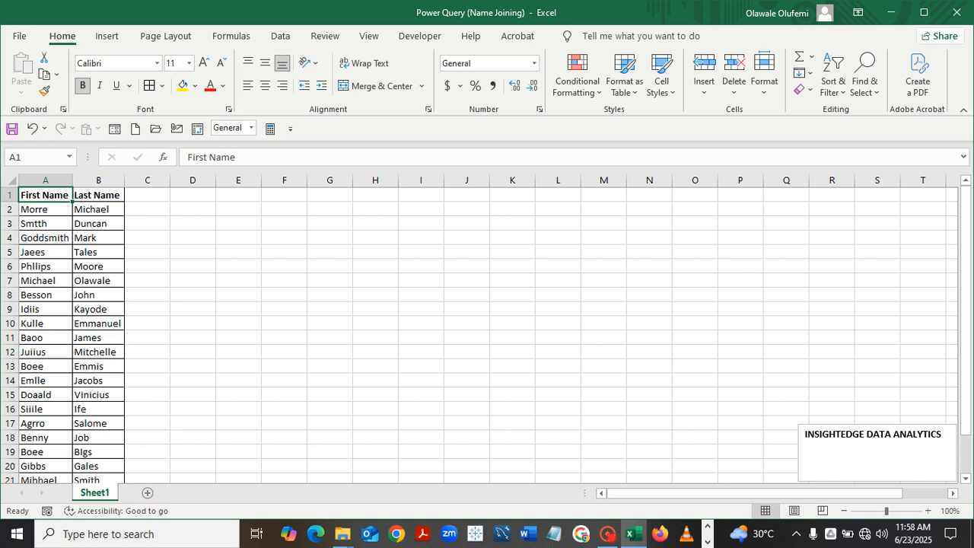
left_click(280, 36)
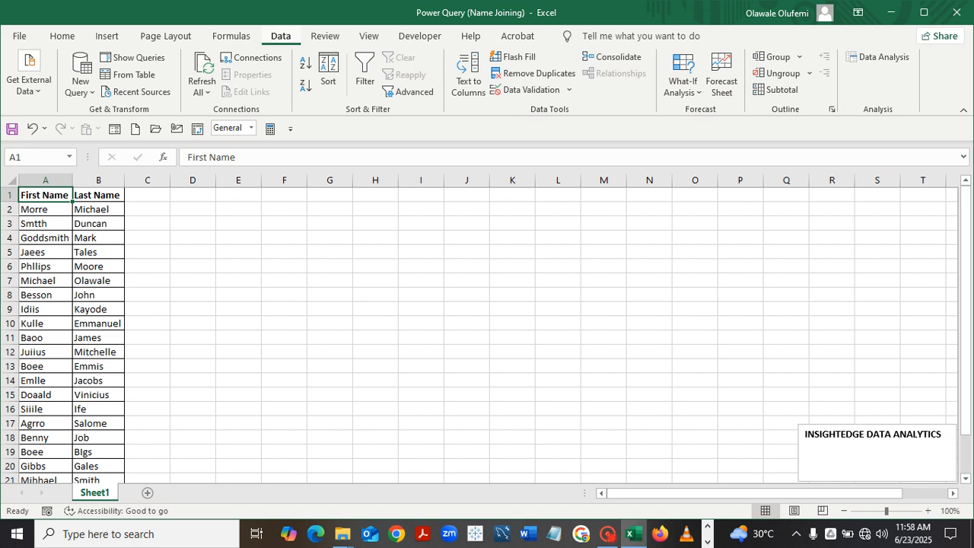
left_click(130, 75)
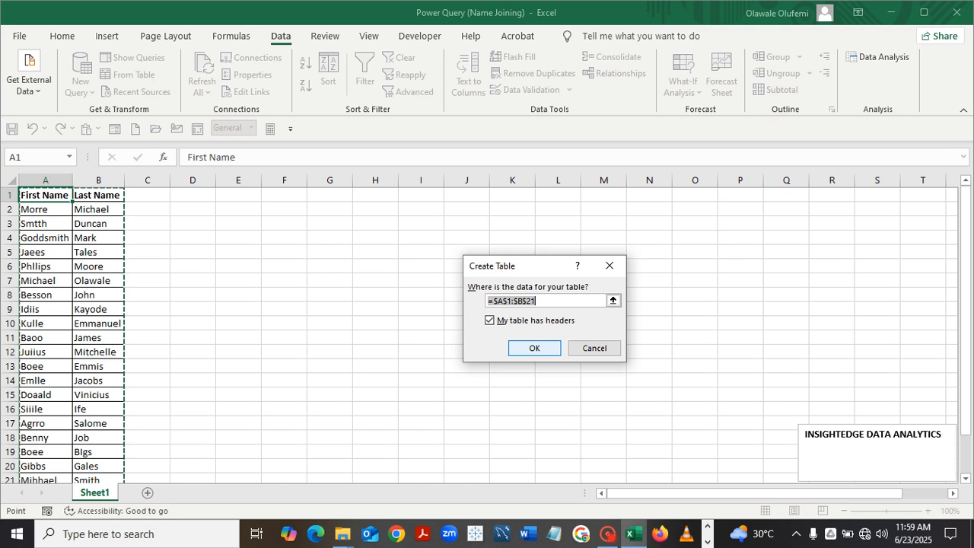
key("Return")
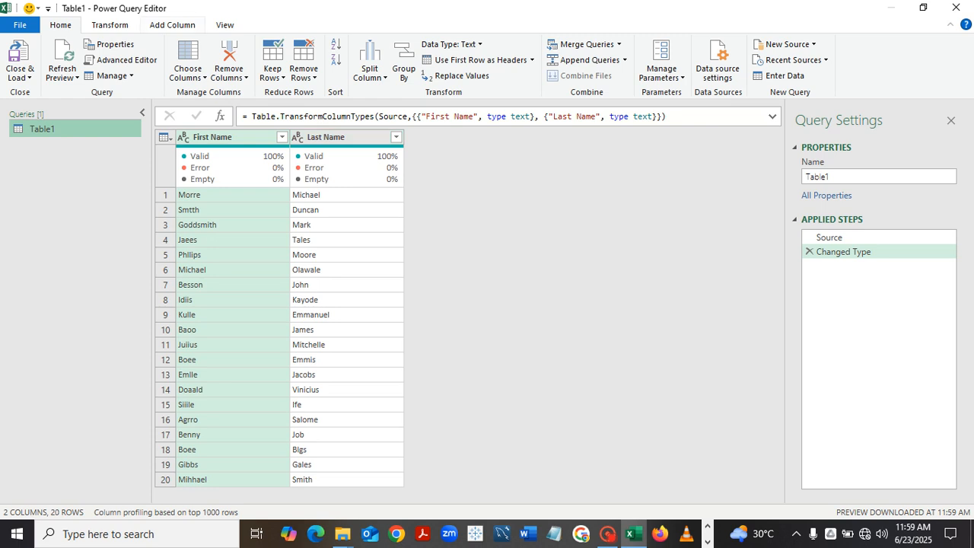
Add a column from examples using all columns, giving the first row's first and last name separated by a space as the sample
left_click(173, 25)
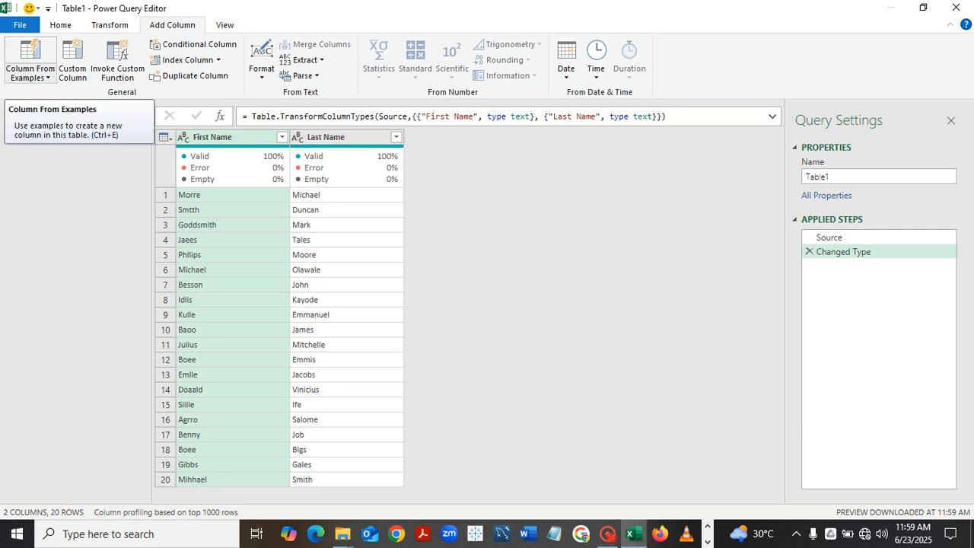
left_click(30, 77)
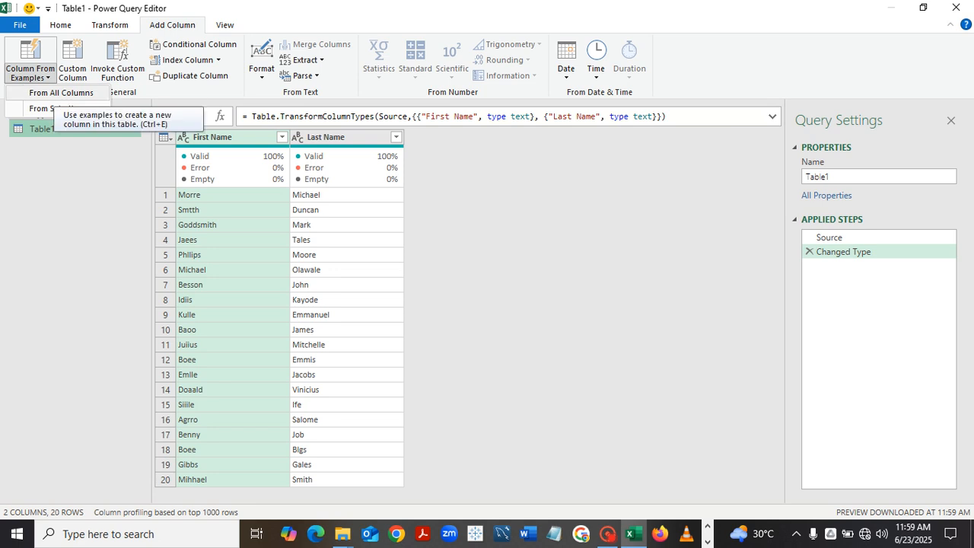
left_click(61, 92)
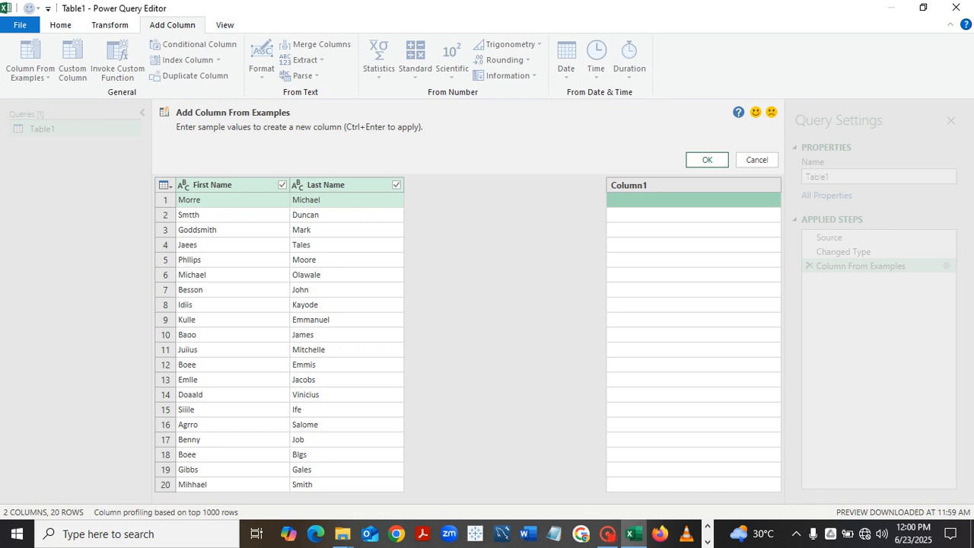
double_click(693, 200)
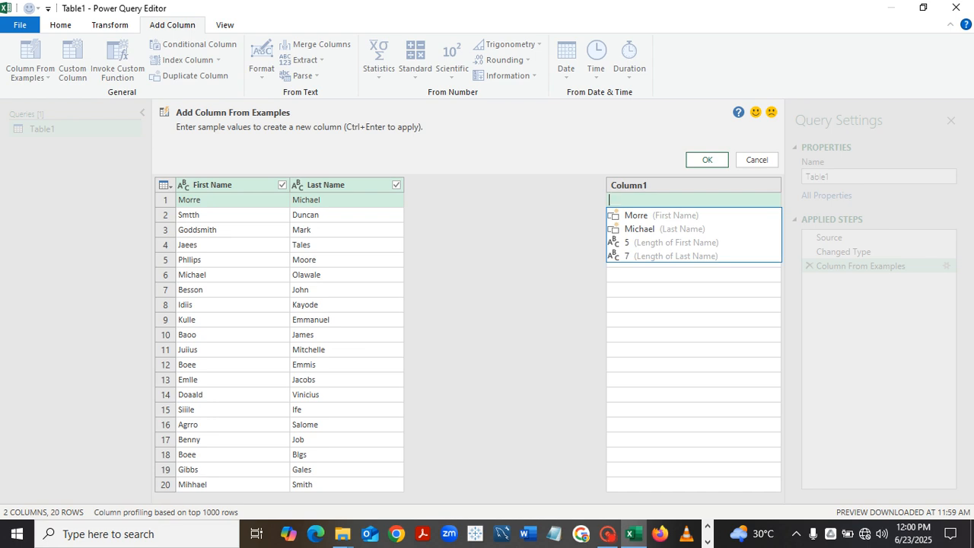
key("Return")
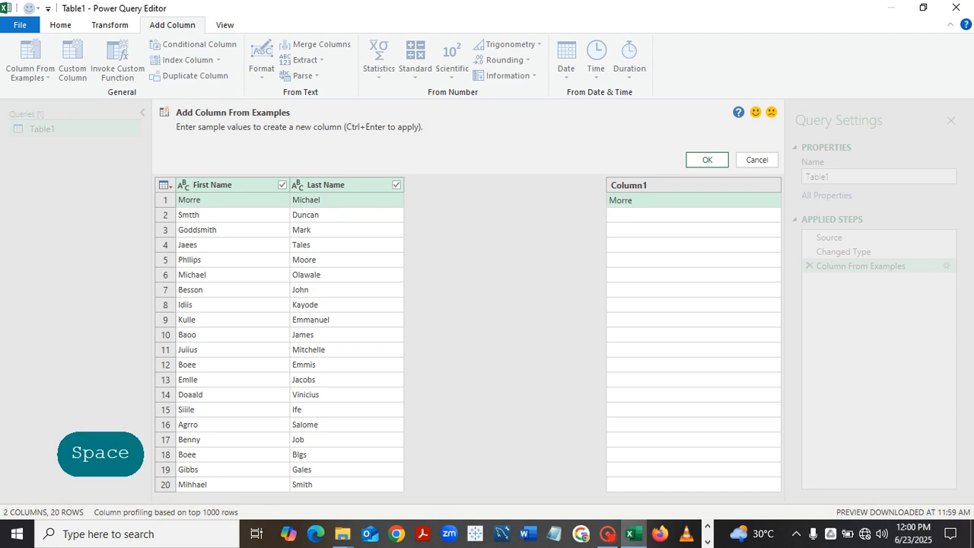
key("Caps_Lock")
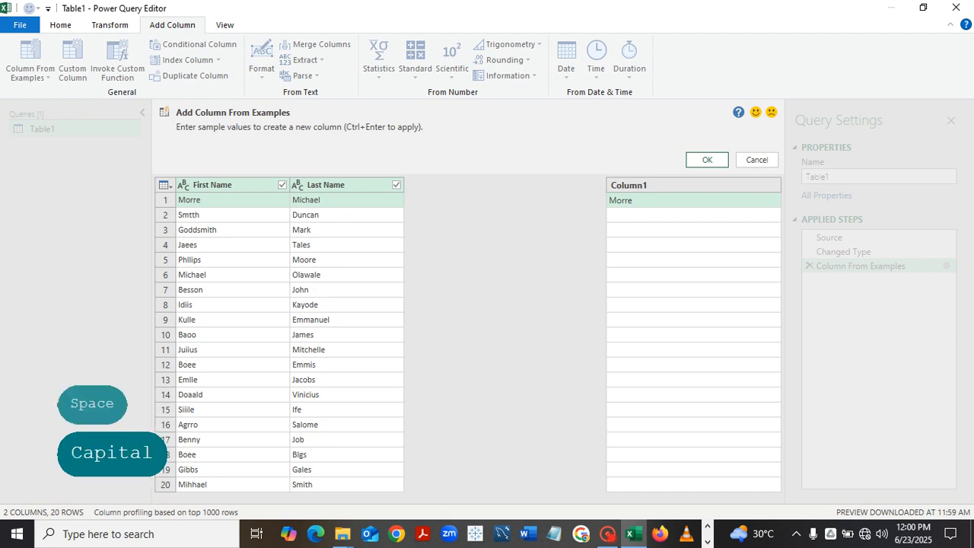
type("M")
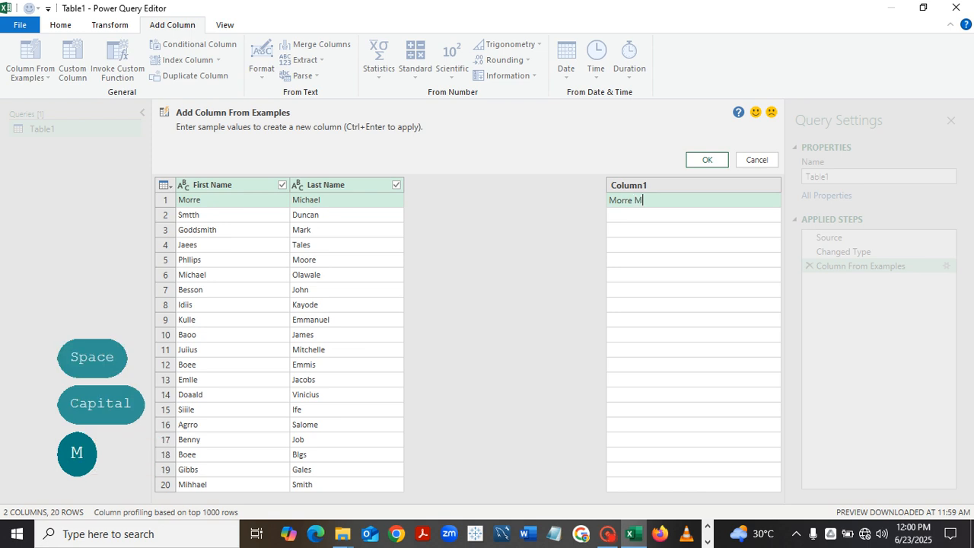
key("Caps_Lock")
type("ich")
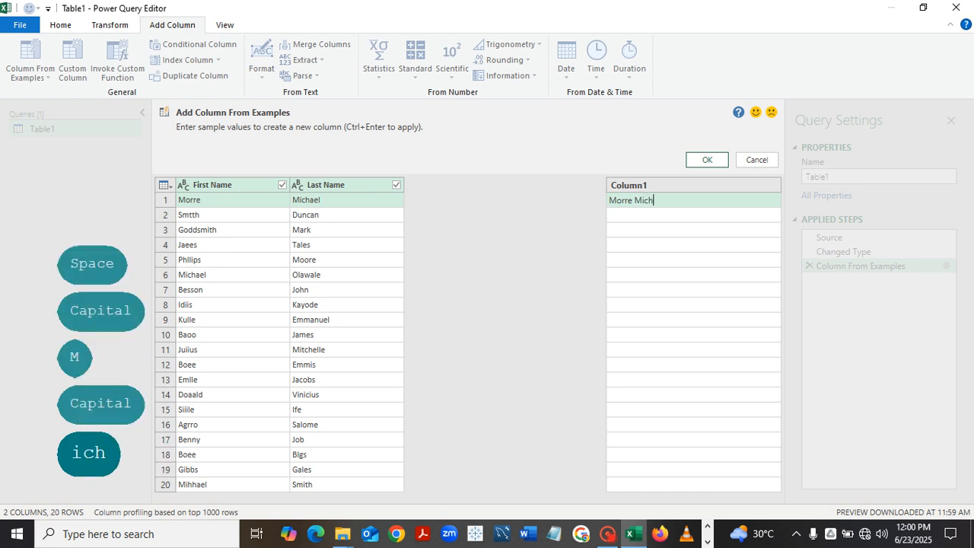
type("ael")
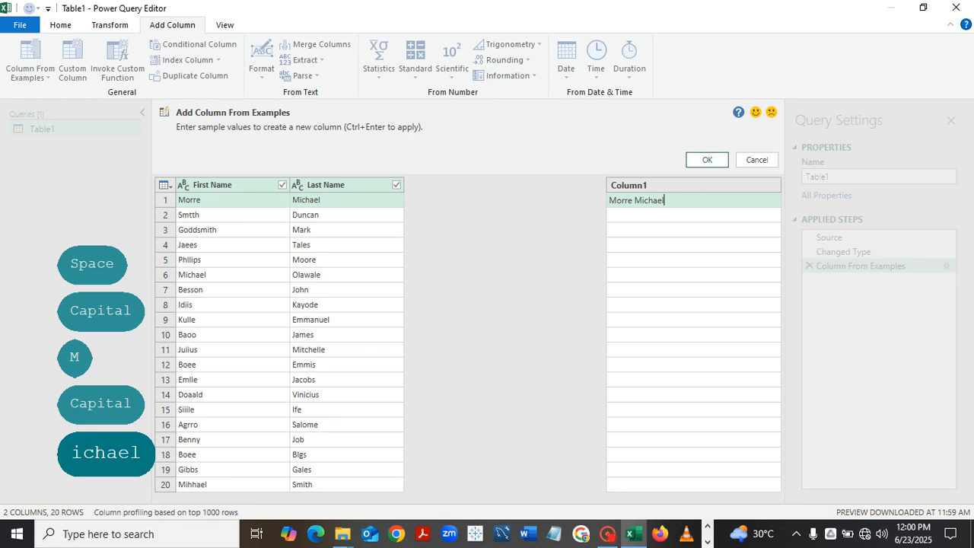
key("Return")
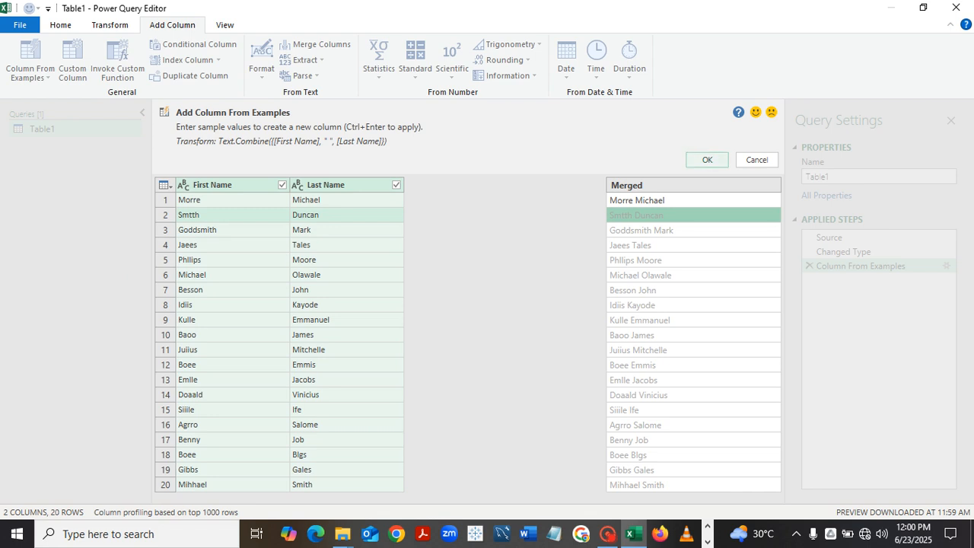
left_click(707, 159)
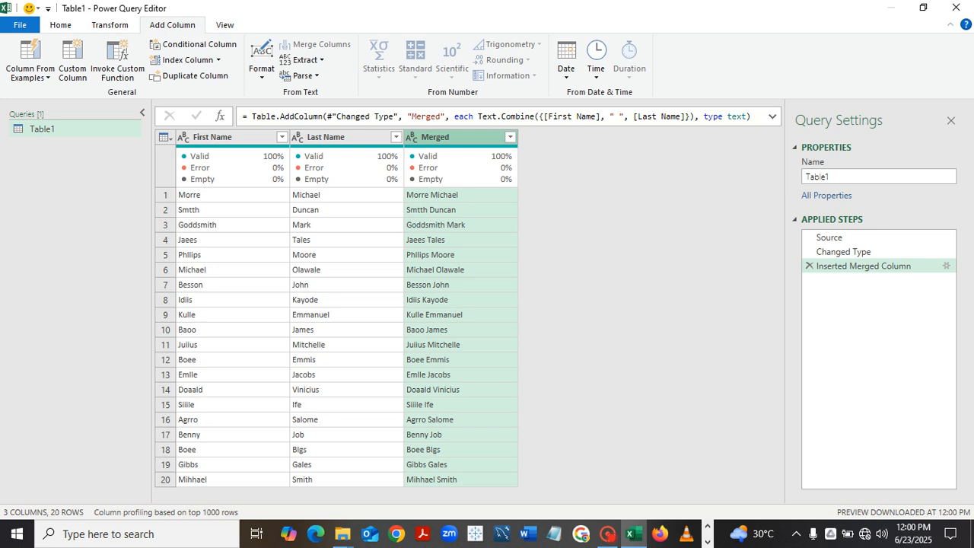
Remove the First Name and Last Name columns from the query
mouse_move(232, 167)
left_click(221, 137)
left_click(221, 137)
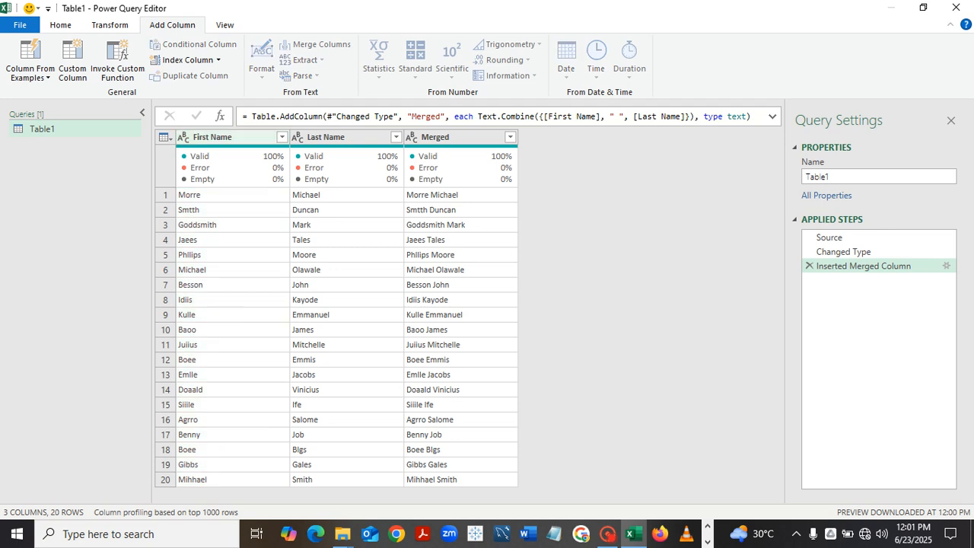
left_click(221, 137, "ctrl")
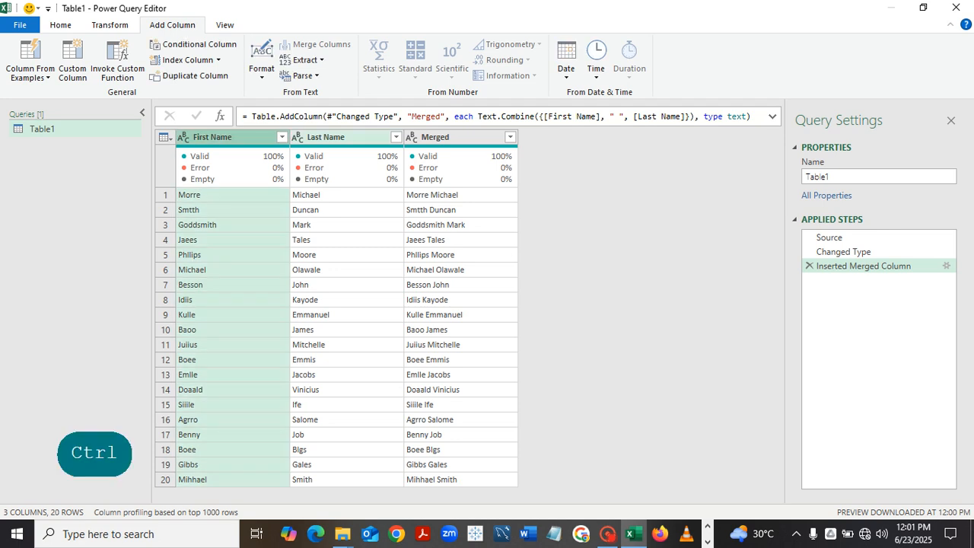
left_click(325, 137, "ctrl")
right_click(339, 138)
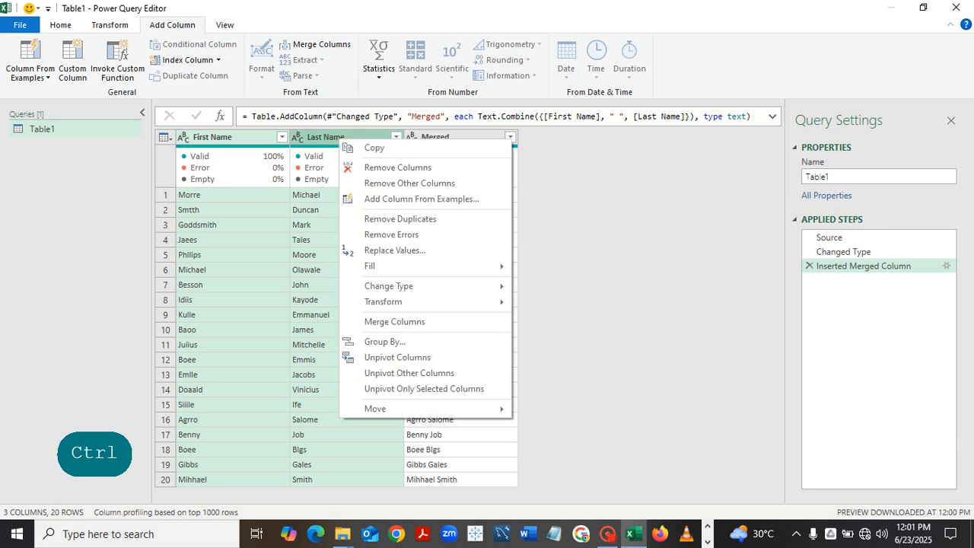
key("ctrl")
left_click(397, 168)
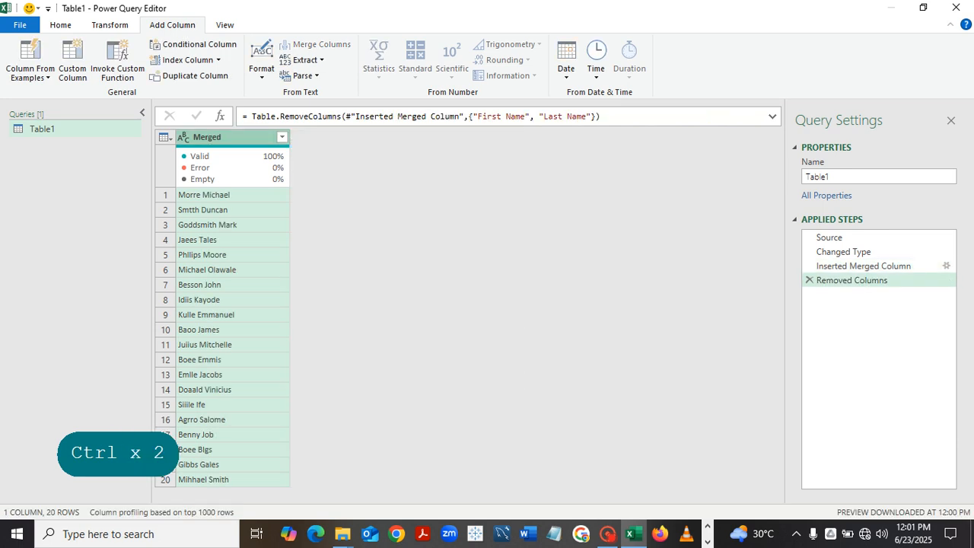
Rename the Merged column as Name
key("F2")
key("BackSpace")
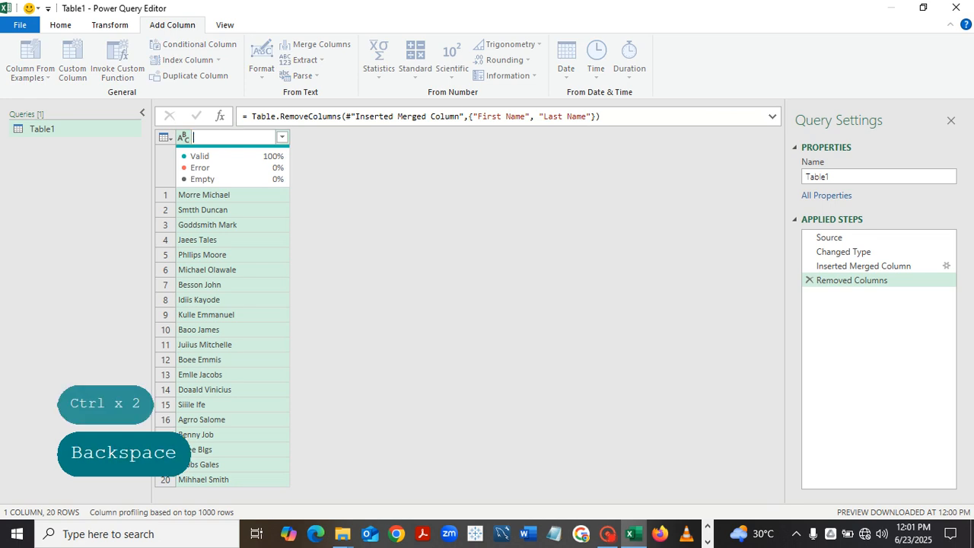
key("Caps_Lock")
type("N")
key("Caps_Lock")
type("ame")
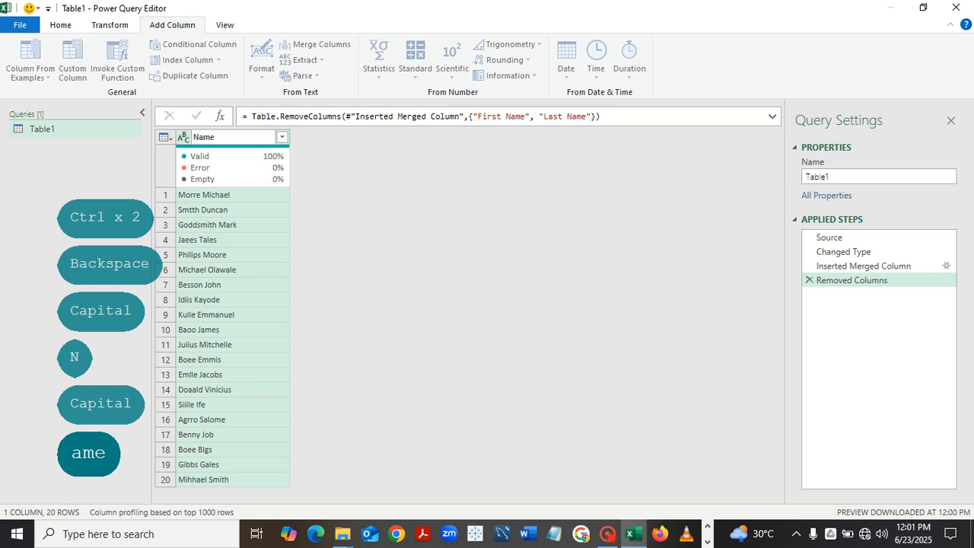
key("Return")
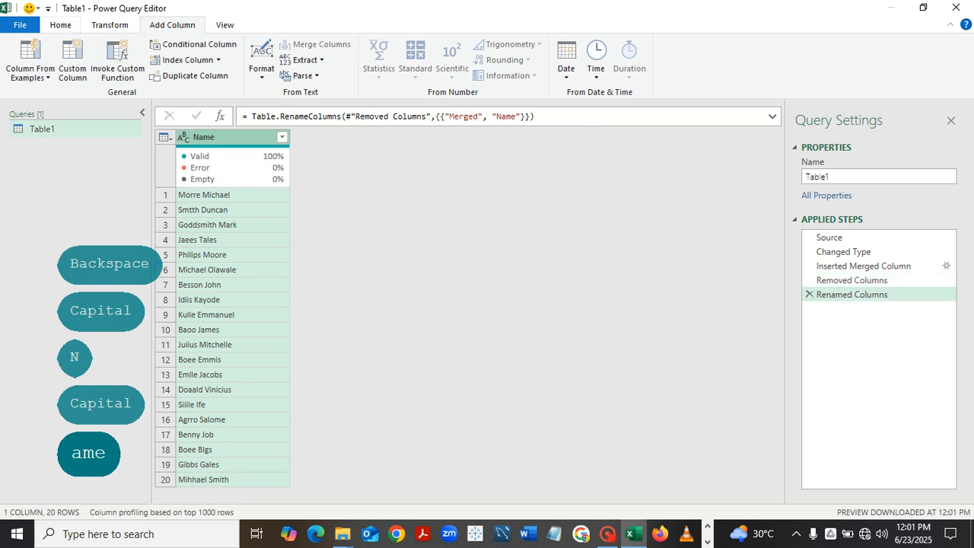
Close the query editor and load the query result into a new worksheet, then deselect the loaded table
left_click(60, 25)
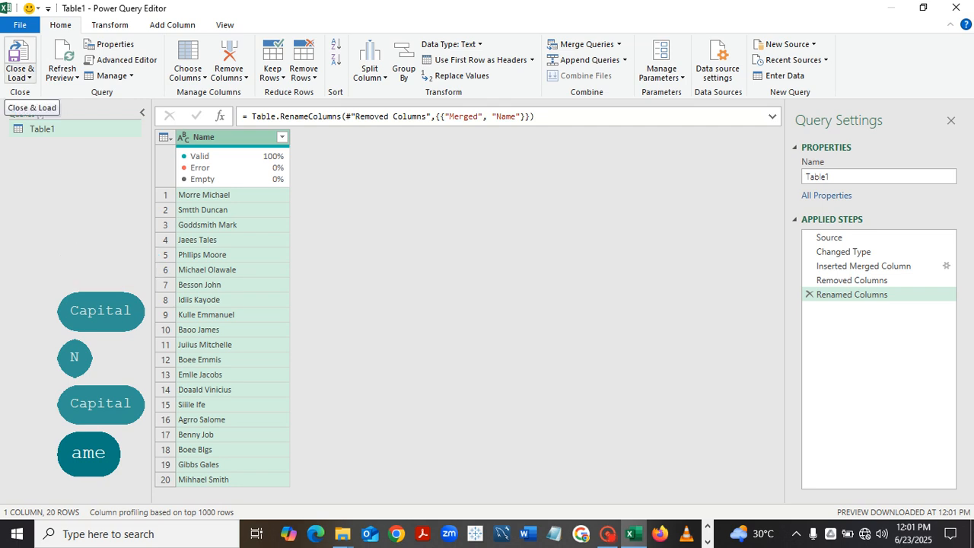
left_click(20, 76)
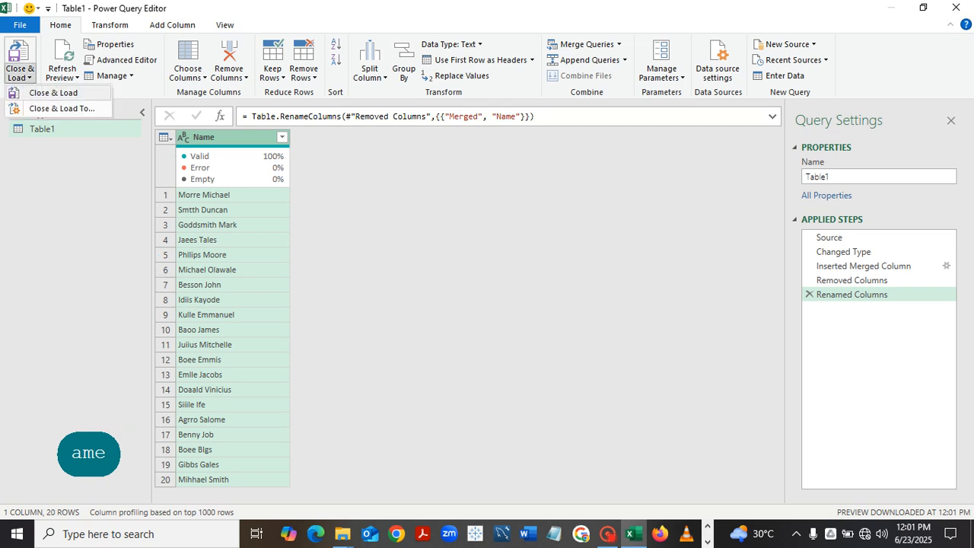
left_click(46, 93)
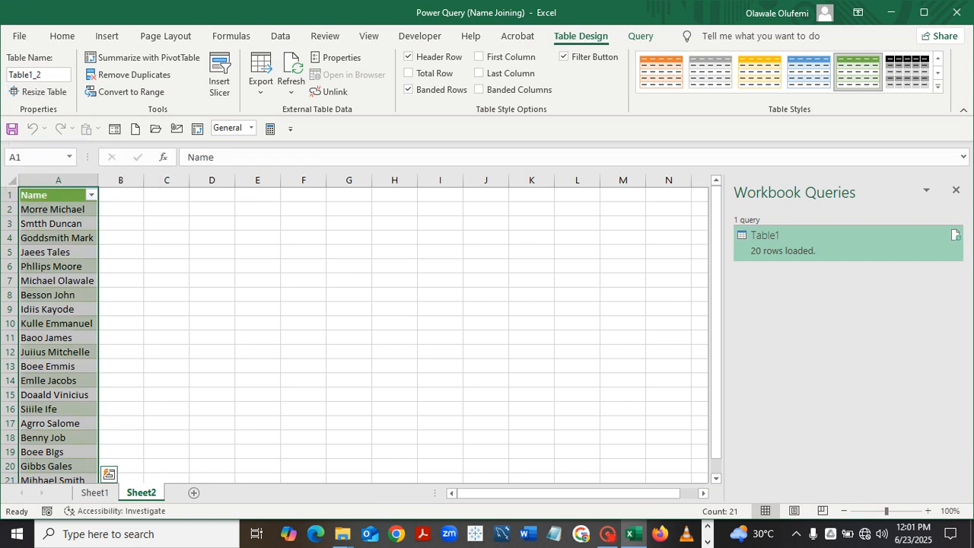
left_click(257, 294)
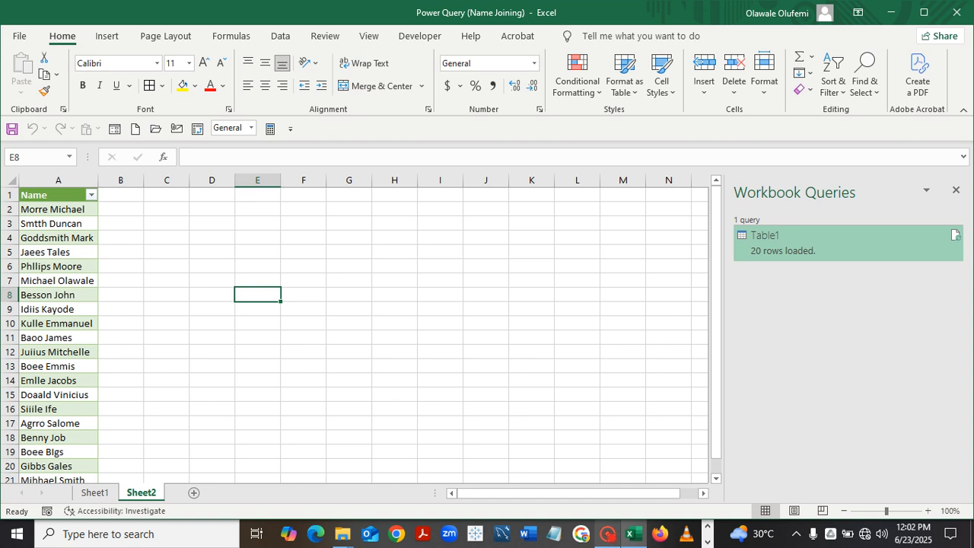
mouse_move(607, 533)
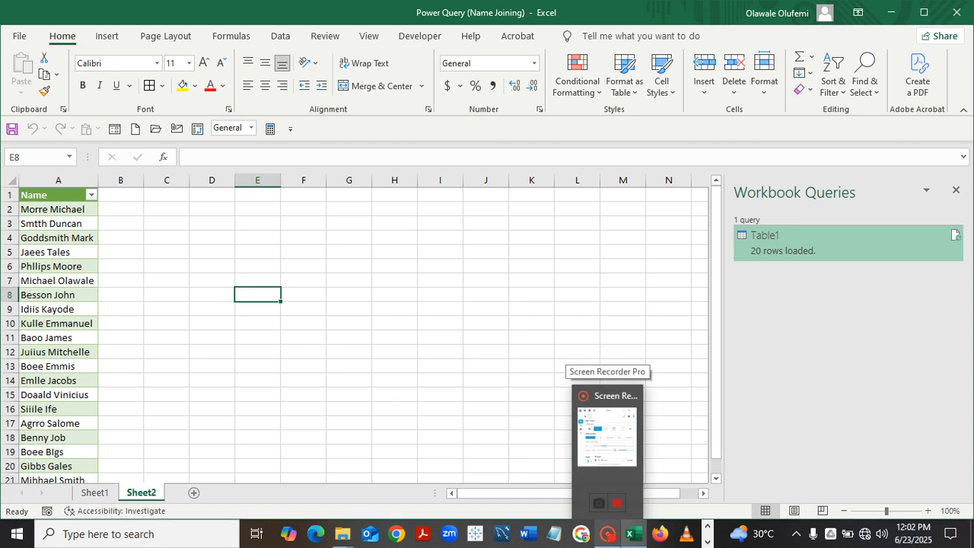